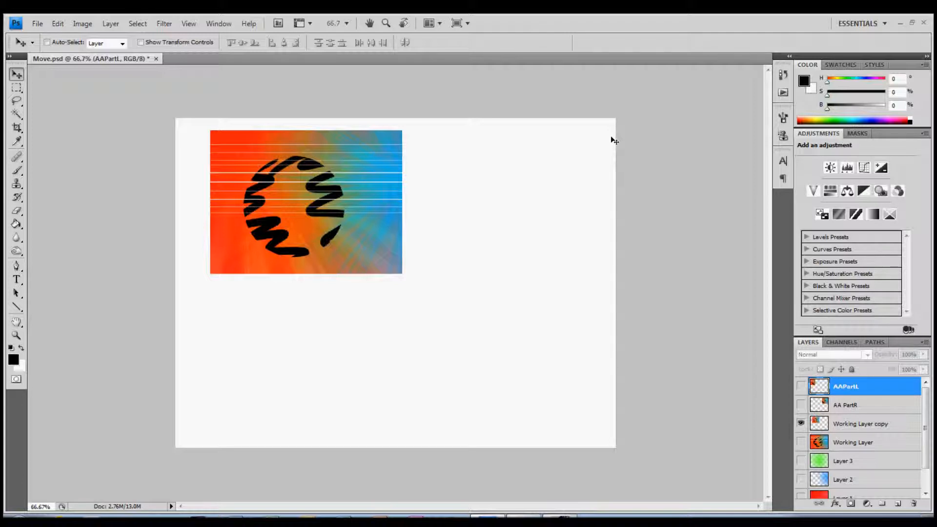
- With Auto-Select on and Working Layer shown, shift the small picture copy and the large background picture slightly on the canvas
{"action": "left_click", "coordinate": [861, 423]}
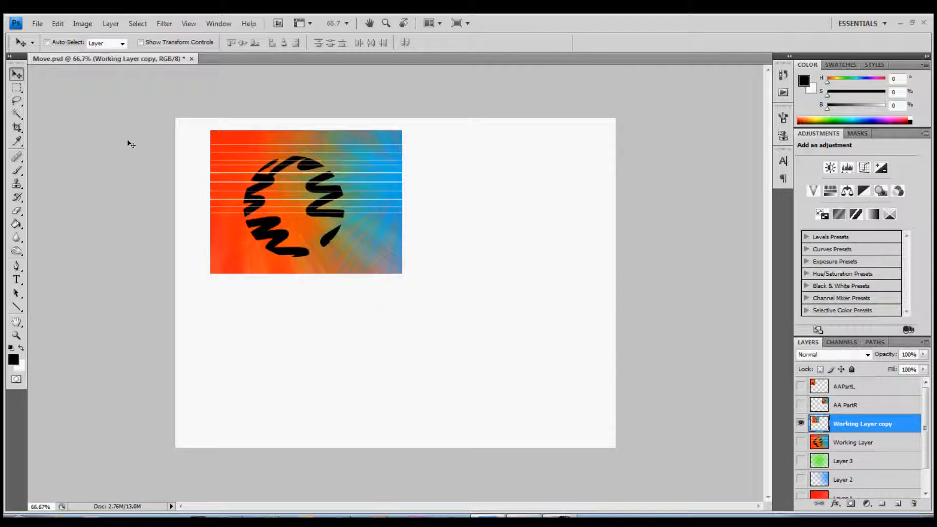
{"action": "left_click", "coordinate": [47, 43]}
{"action": "left_click", "coordinate": [807, 444]}
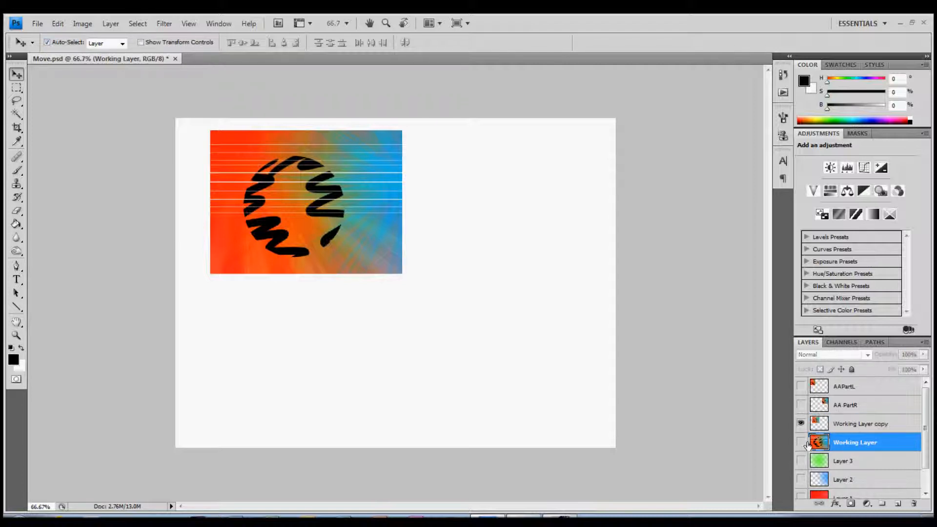
{"action": "left_click", "coordinate": [801, 442]}
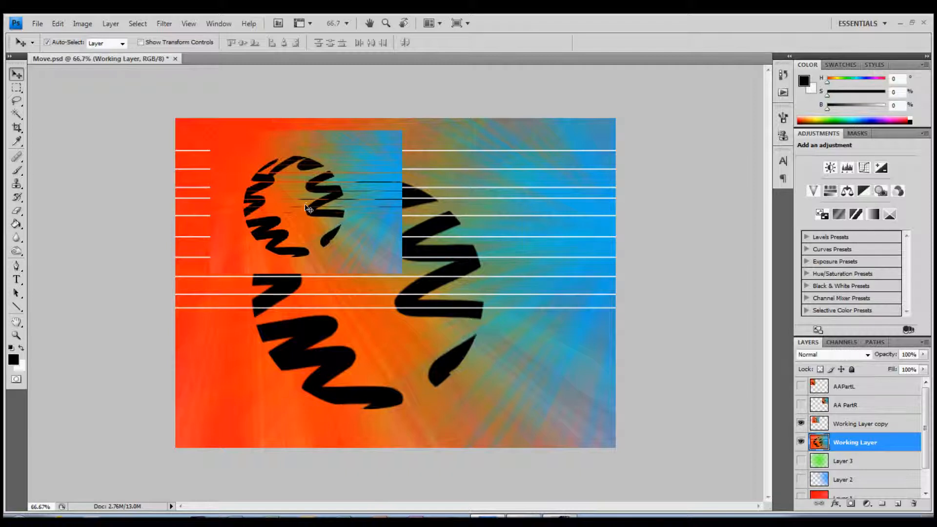
{"action": "mouse_move", "coordinate": [307, 211]}
{"action": "left_mouse_down"}
{"action": "mouse_move", "coordinate": [318, 231]}
{"action": "mouse_move", "coordinate": [303, 213]}
{"action": "left_mouse_up"}
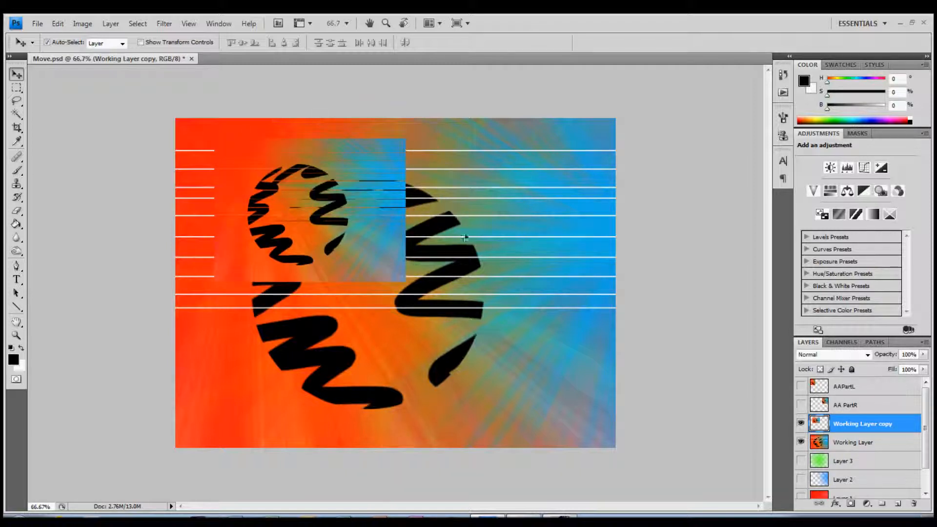
{"action": "mouse_move", "coordinate": [480, 241]}
{"action": "left_mouse_down"}
{"action": "mouse_move", "coordinate": [503, 235]}
{"action": "mouse_move", "coordinate": [477, 239]}
{"action": "left_mouse_up"}
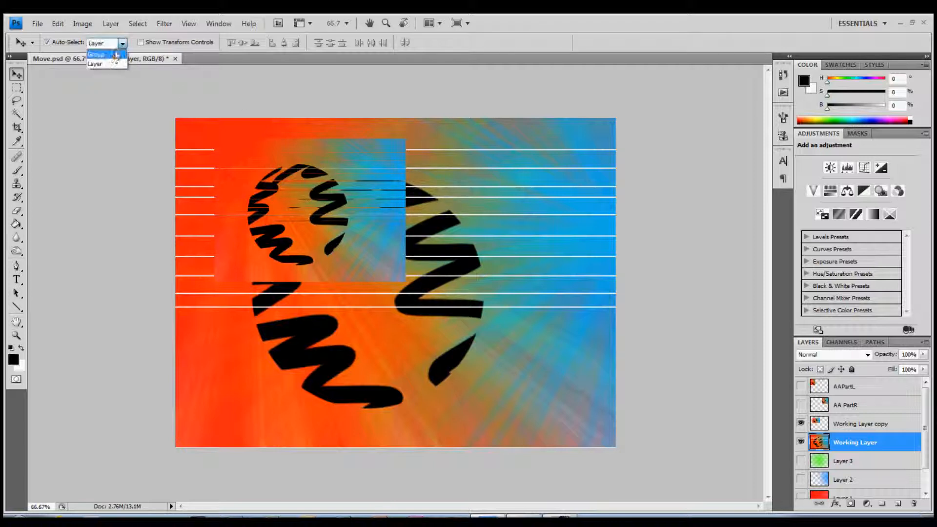
- Turn off Auto-Select and isolate Working Layer copy by hiding Working Layer
{"action": "left_click", "coordinate": [47, 42]}
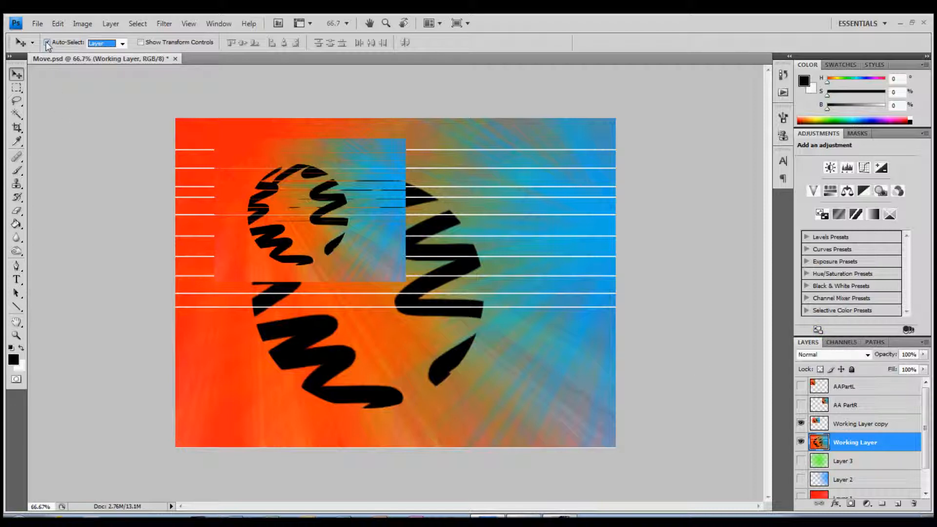
{"action": "left_click", "coordinate": [879, 424]}
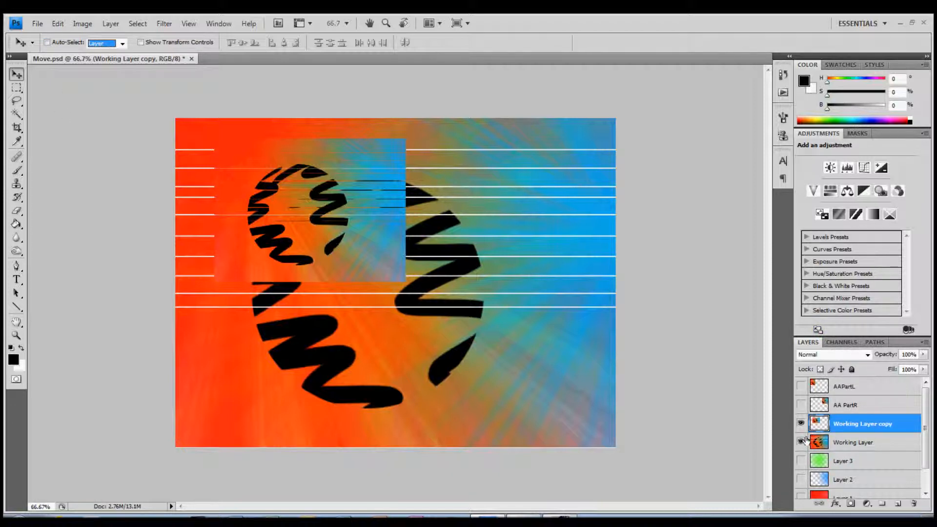
{"action": "left_click", "coordinate": [801, 441]}
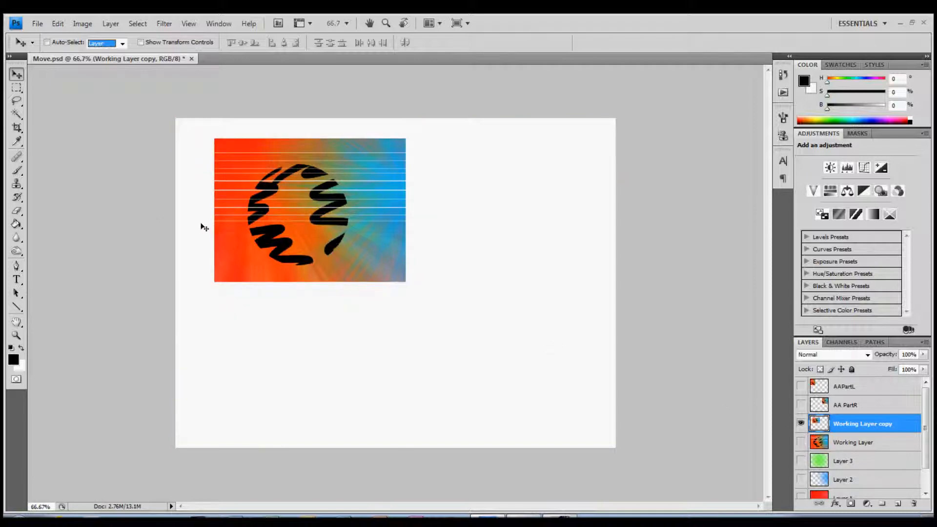
{"action": "left_click", "coordinate": [16, 89]}
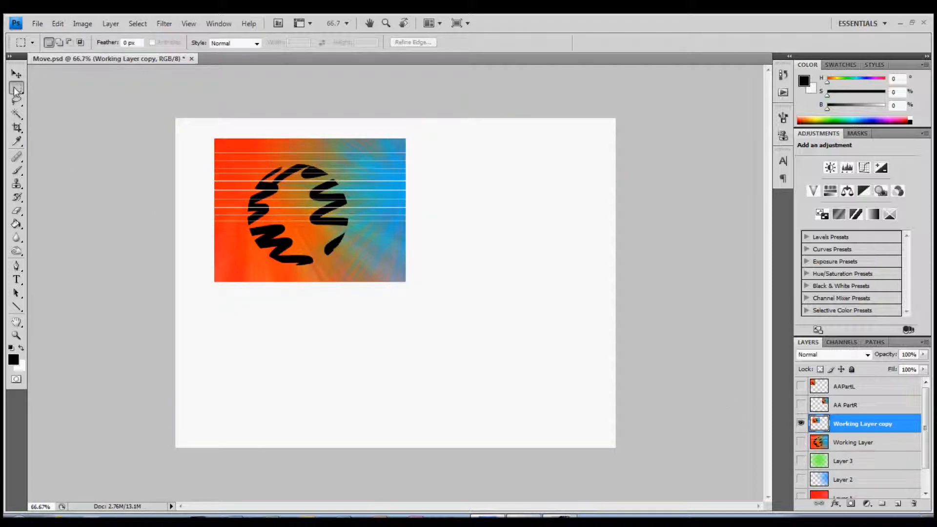
{"action": "left_click", "coordinate": [16, 74]}
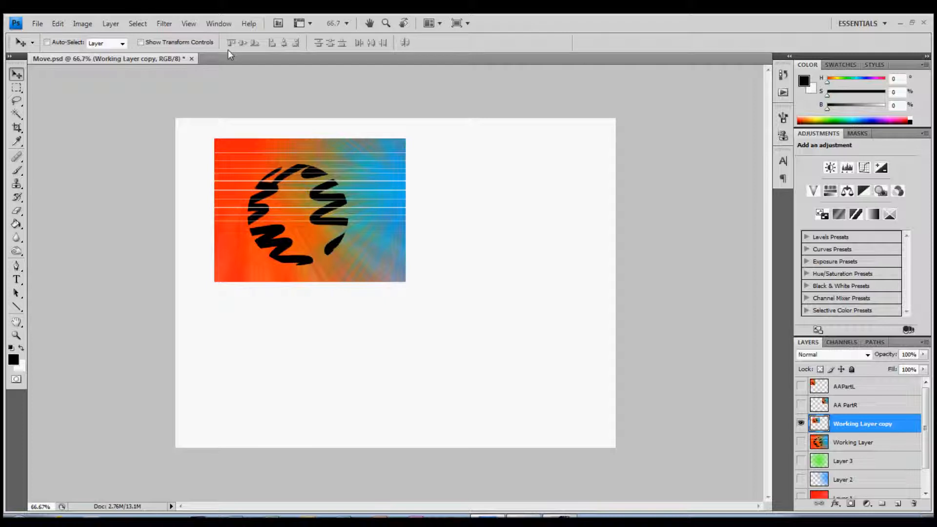
{"action": "left_click", "coordinate": [17, 88]}
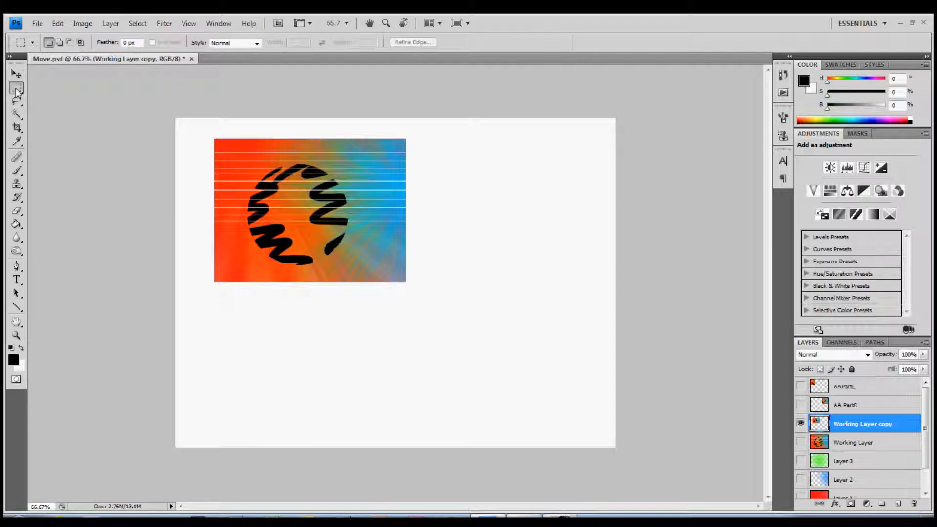
{"action": "left_click_drag", "start_coordinate": [180, 126], "coordinate": [665, 454]}
{"action": "left_click", "coordinate": [627, 310]}
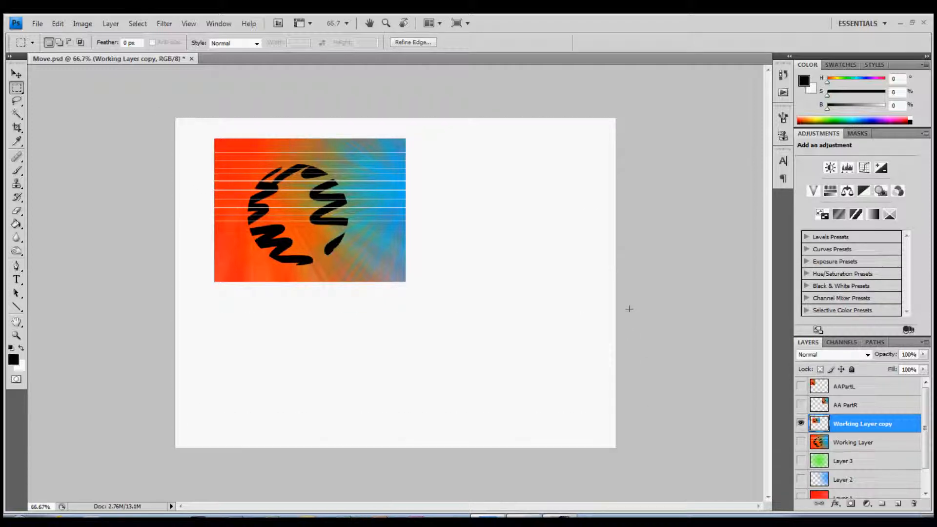
- Select the entire canvas and align Working Layer copy to its top edge, vertical centre and bottom edge in turn
{"action": "key", "text": "ctrl+a"}
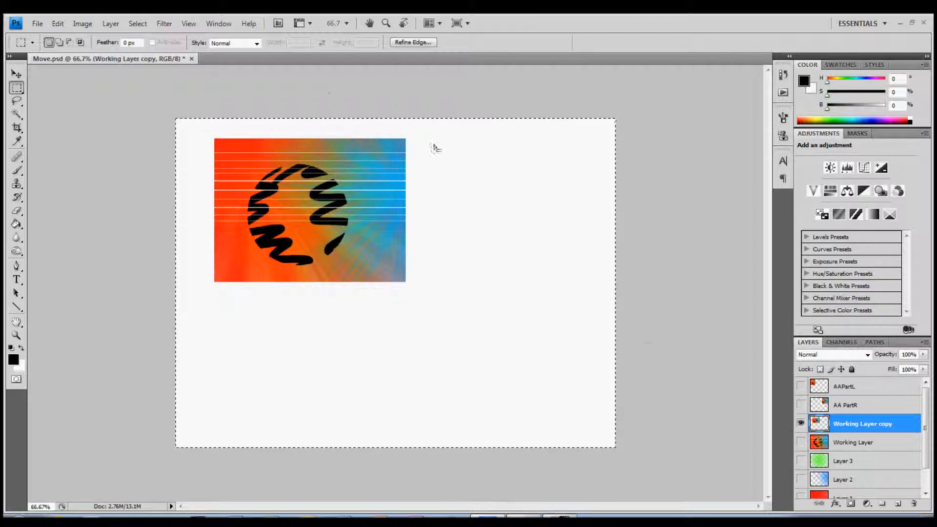
{"action": "left_click", "coordinate": [17, 73]}
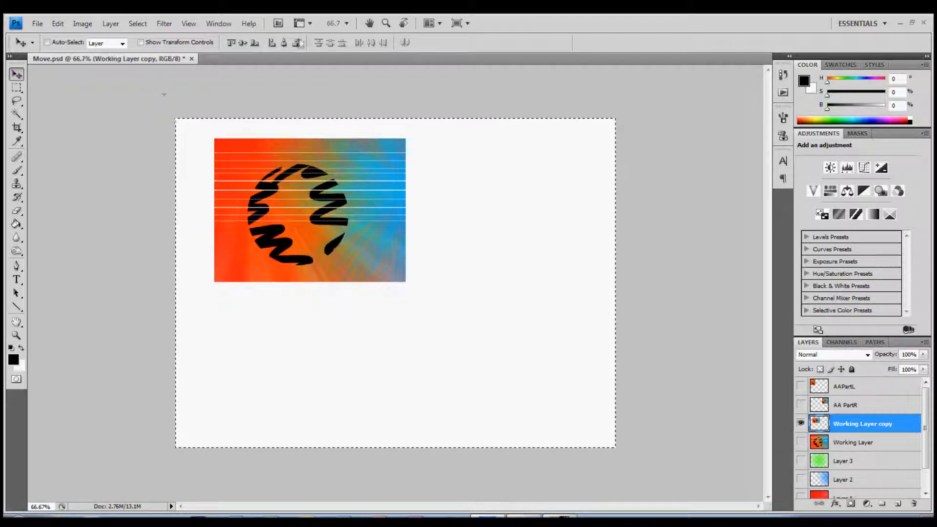
{"action": "left_click", "coordinate": [230, 43]}
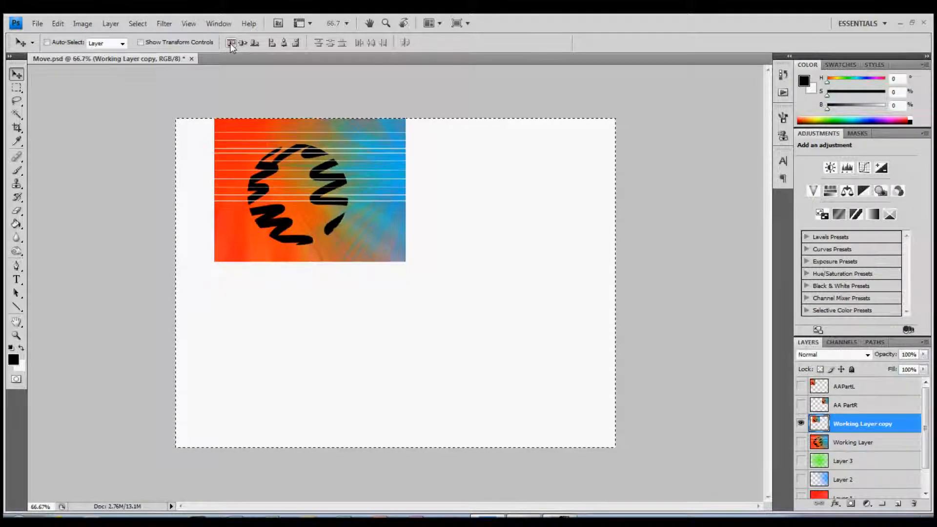
{"action": "left_click", "coordinate": [244, 43]}
{"action": "left_click", "coordinate": [255, 43]}
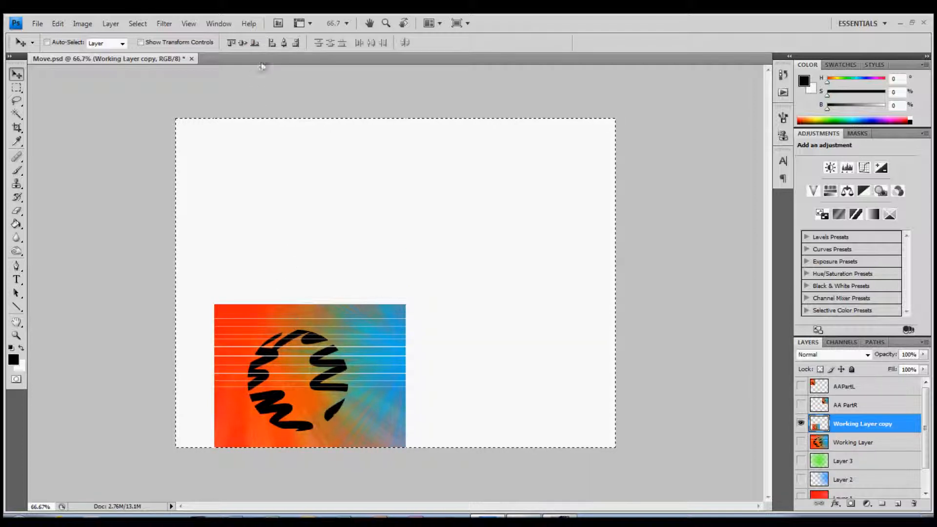
- Align Working Layer copy to the canvas selection's left edge, horizontal centre and right edge in turn
{"action": "left_click", "coordinate": [272, 44]}
{"action": "left_click", "coordinate": [283, 44]}
{"action": "left_click", "coordinate": [295, 43]}
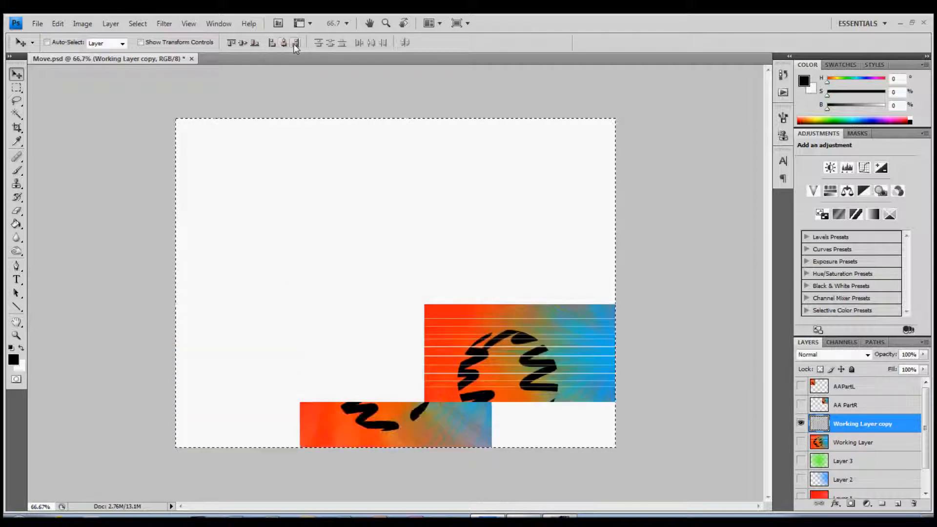
- Centre Working Layer copy horizontally and vertically on the canvas and clear the selection
{"action": "left_click", "coordinate": [284, 44]}
{"action": "left_click", "coordinate": [244, 43]}
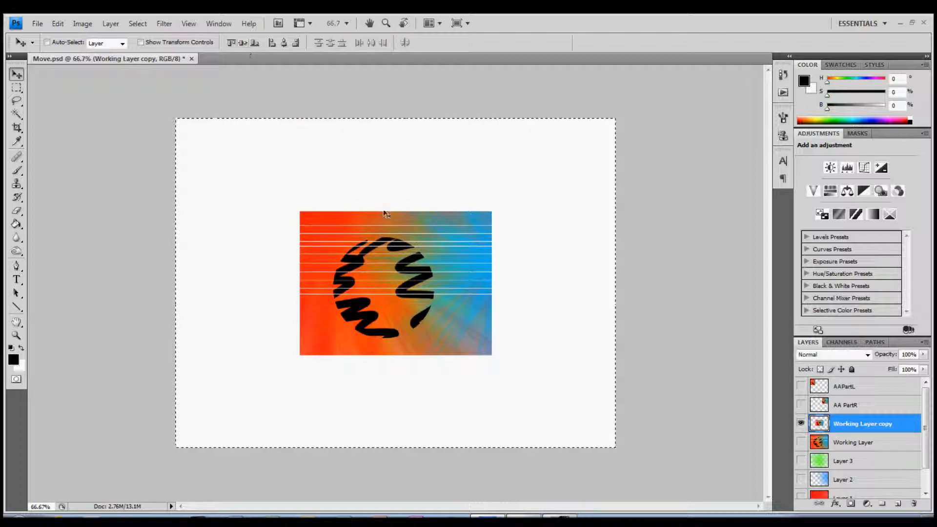
{"action": "key", "text": "ctrl+d"}
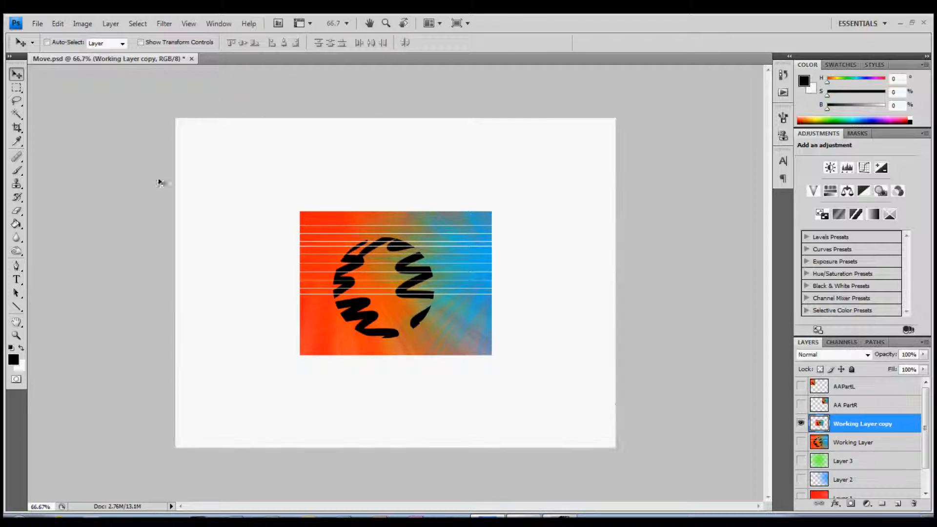
- Place a new vertical guide through the centre of the canvas and remove it again
{"action": "left_click", "coordinate": [189, 24]}
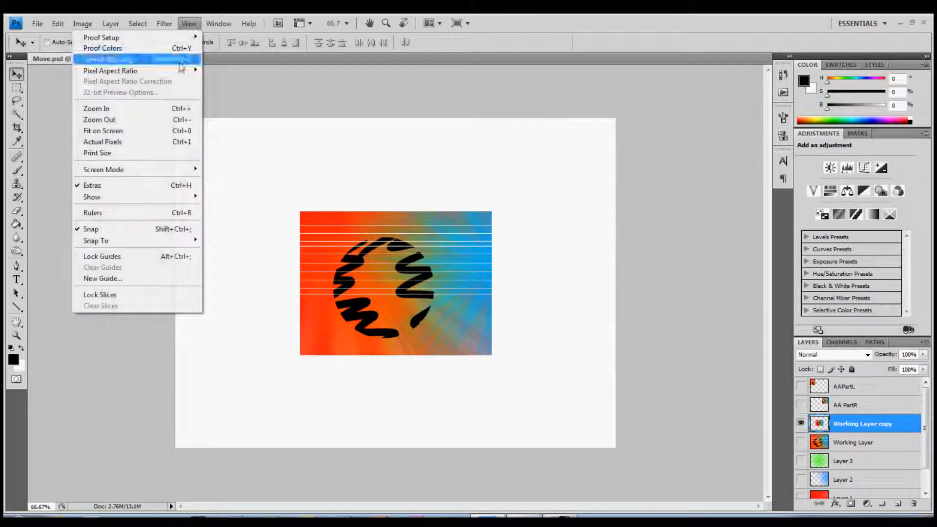
{"action": "left_click", "coordinate": [145, 277]}
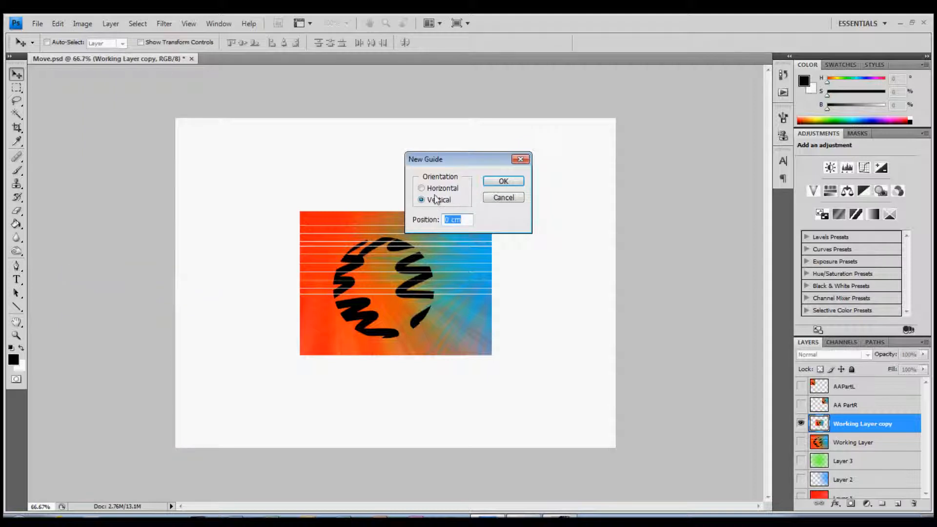
{"action": "left_click", "coordinate": [503, 182]}
{"action": "left_click_drag", "start_coordinate": [175, 103], "coordinate": [396, 110]}
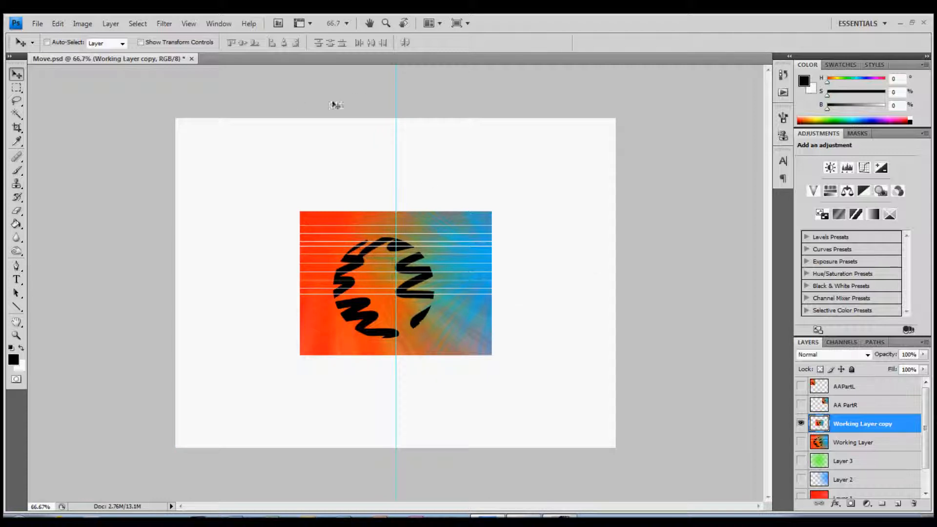
{"action": "left_click_drag", "start_coordinate": [394, 100], "coordinate": [8, 109]}
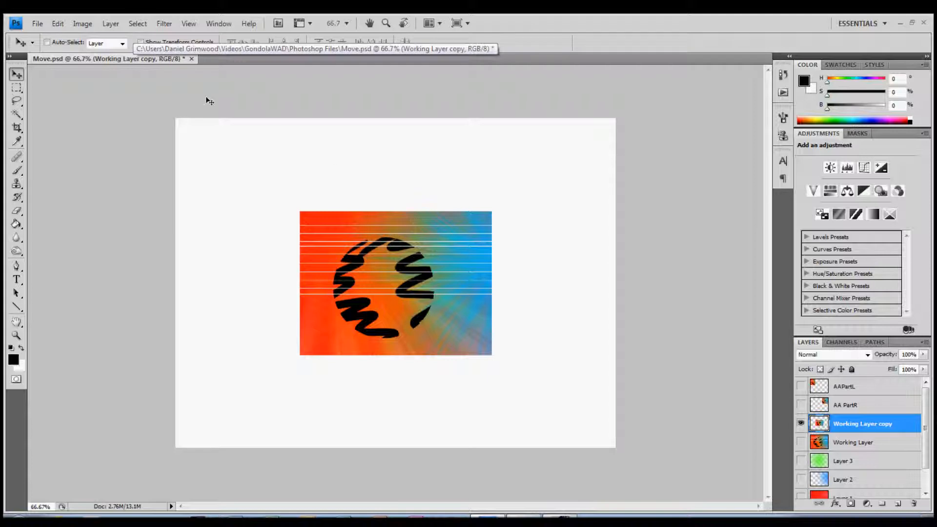
- Show the transform controls, try transforming Working Layer copy from its lower-right corner, and cancel the transform
{"action": "left_click", "coordinate": [141, 42]}
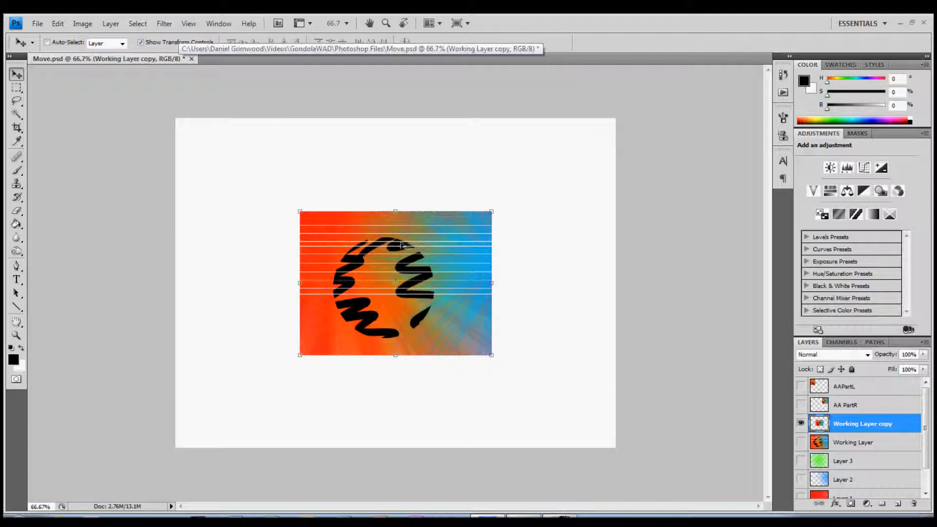
{"action": "mouse_move", "coordinate": [493, 352]}
{"action": "left_mouse_down"}
{"action": "mouse_move", "coordinate": [542, 333]}
{"action": "mouse_move", "coordinate": [541, 317]}
{"action": "mouse_move", "coordinate": [479, 356]}
{"action": "mouse_move", "coordinate": [469, 332]}
{"action": "mouse_move", "coordinate": [505, 348]}
{"action": "left_mouse_up"}
{"action": "key", "text": "ctrl+z"}
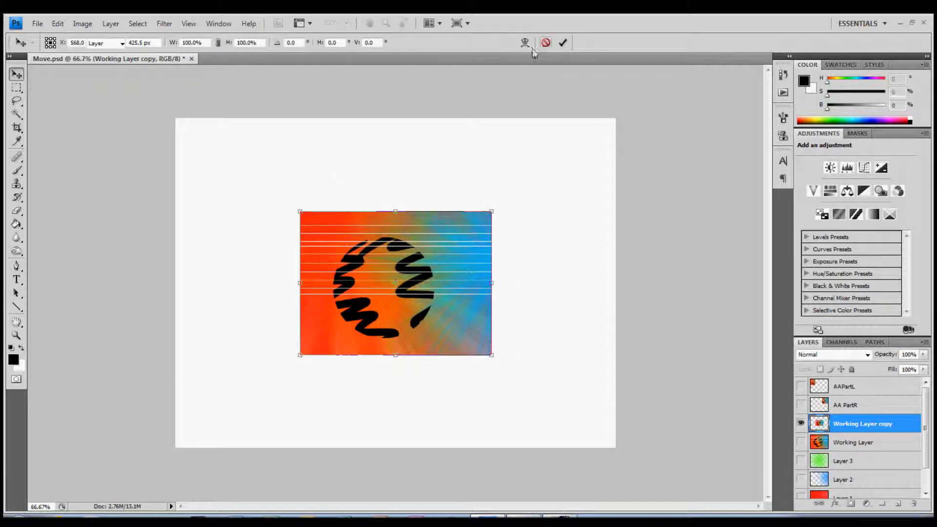
{"action": "left_click", "coordinate": [546, 42]}
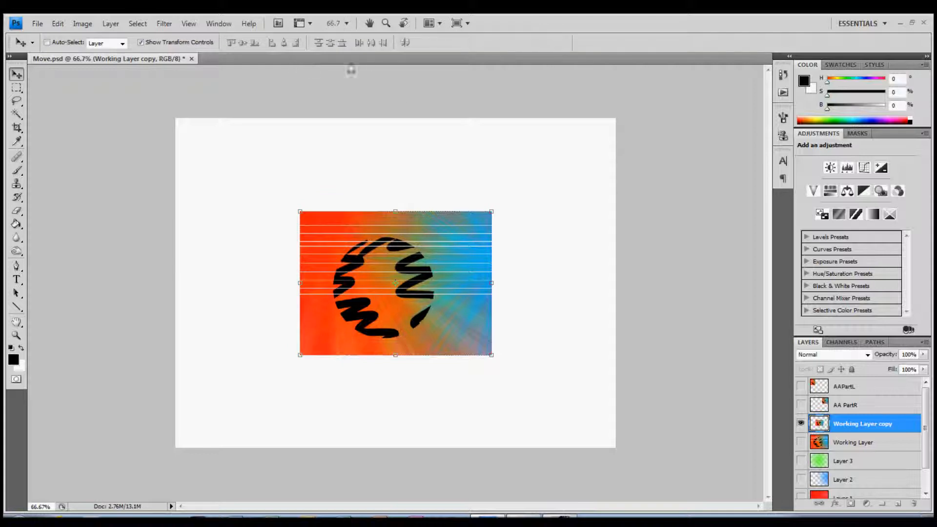
{"action": "left_click", "coordinate": [17, 87]}
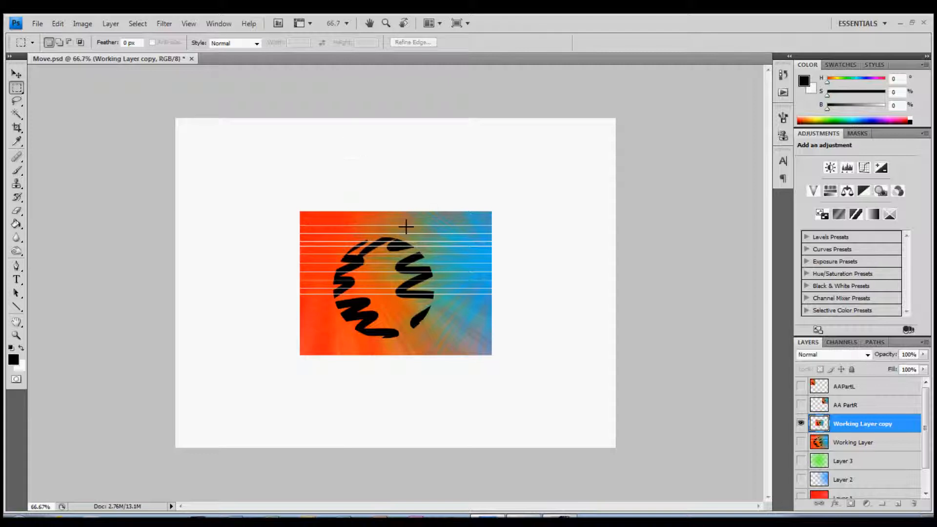
- Hide Working Layer copy and show the AA PartR and AAPartL layers
{"action": "left_click", "coordinate": [801, 423]}
{"action": "left_click", "coordinate": [801, 404]}
{"action": "left_click", "coordinate": [801, 386]}
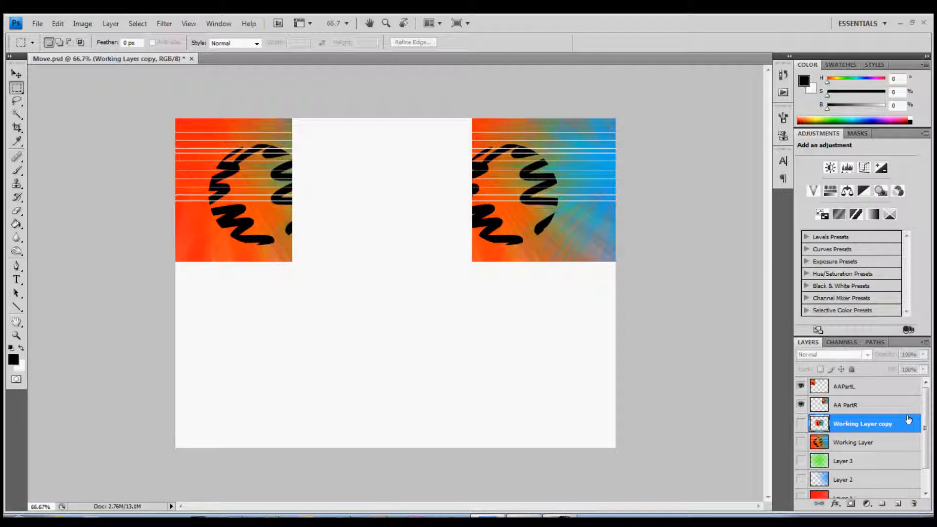
- Auto-align the AAPartL and AA PartR layers using the Auto projection
{"action": "left_click", "coordinate": [868, 404]}
{"action": "left_click", "coordinate": [868, 394], "text": "shift"}
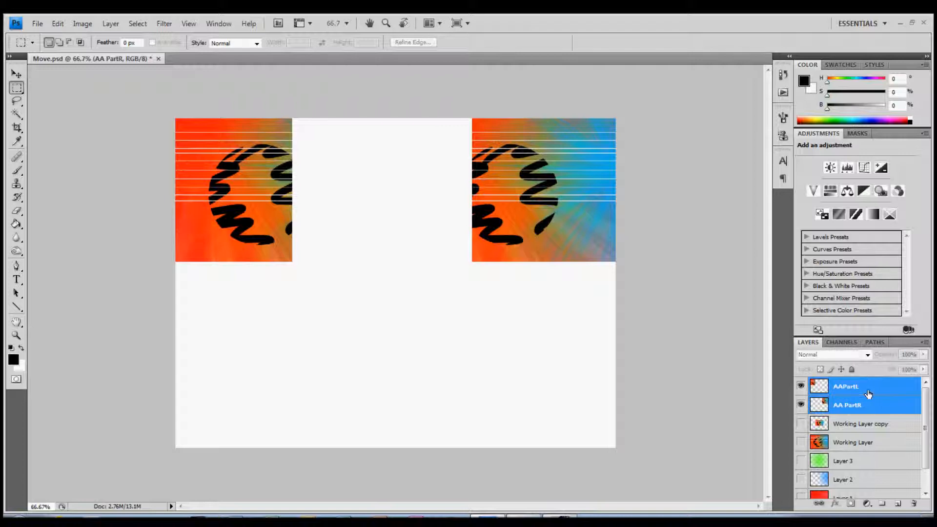
{"action": "left_click", "coordinate": [16, 74]}
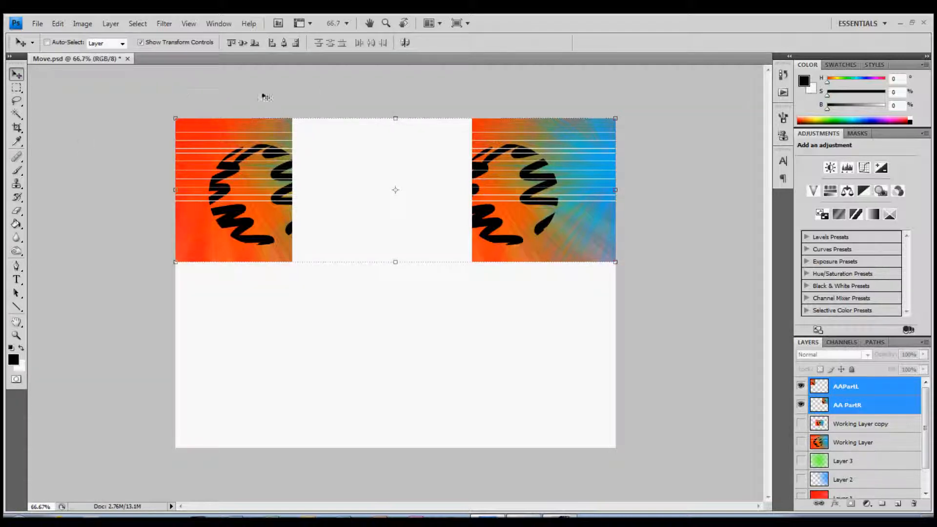
{"action": "left_click", "coordinate": [405, 43]}
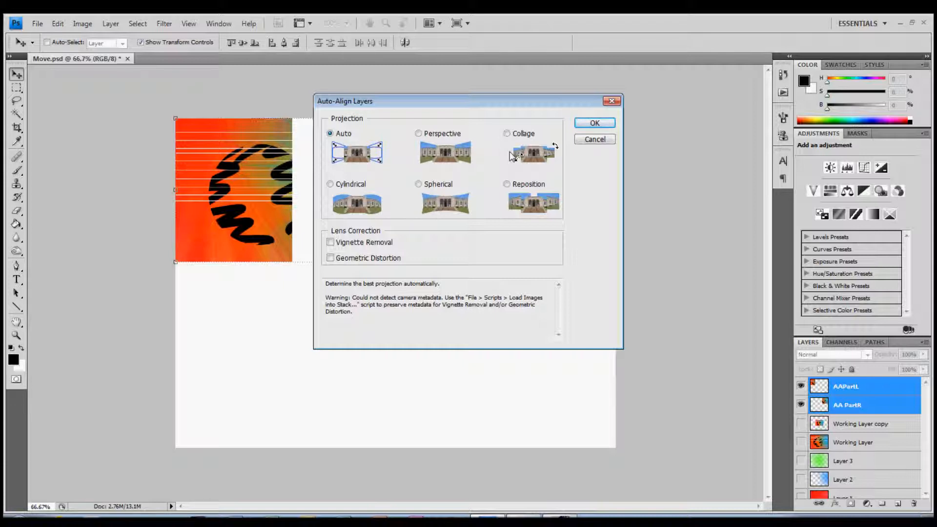
{"action": "left_click", "coordinate": [595, 124]}
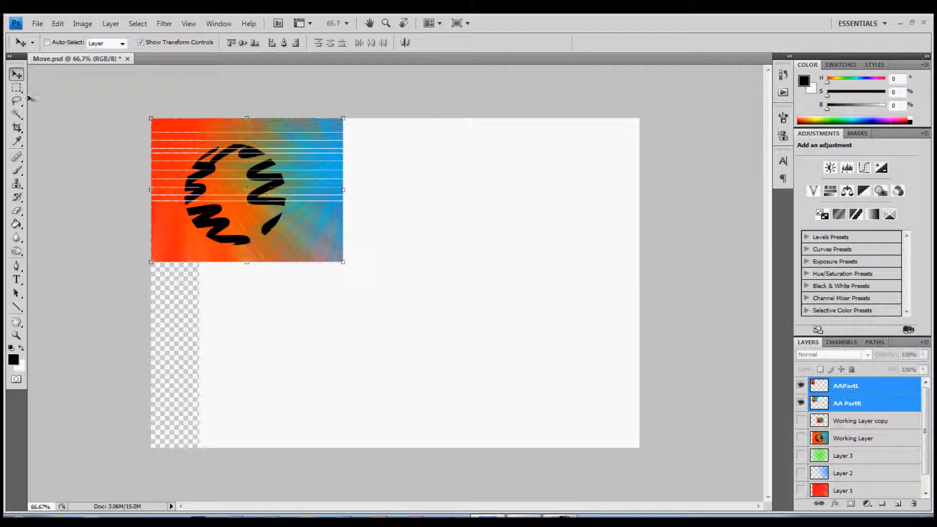
- Turn off the transform controls and briefly show Working Layer behind the aligned parts before hiding it again
{"action": "left_click", "coordinate": [17, 87]}
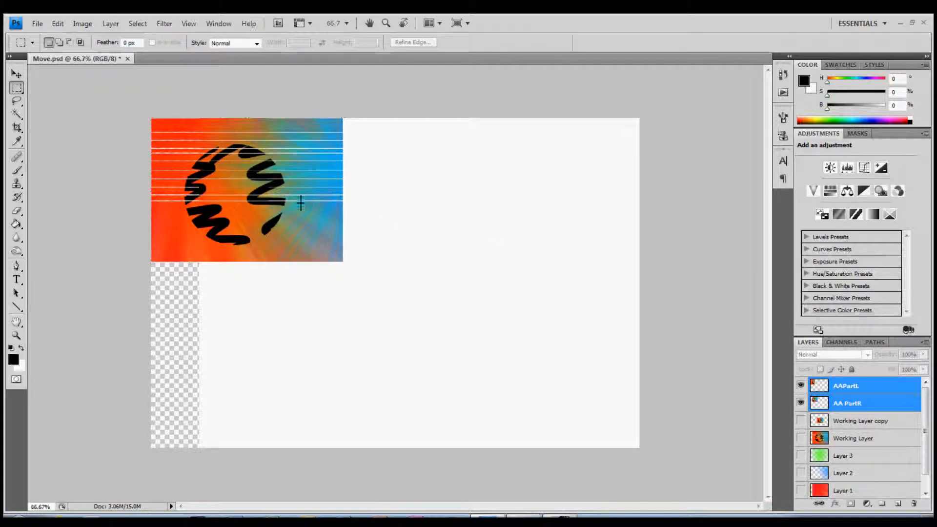
{"action": "left_click", "coordinate": [17, 74]}
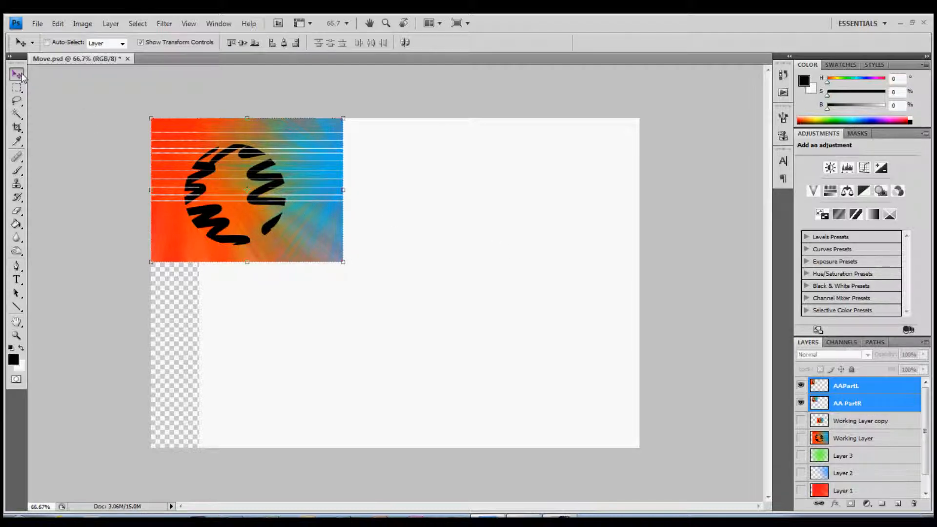
{"action": "left_click", "coordinate": [160, 42]}
{"action": "left_click", "coordinate": [801, 438]}
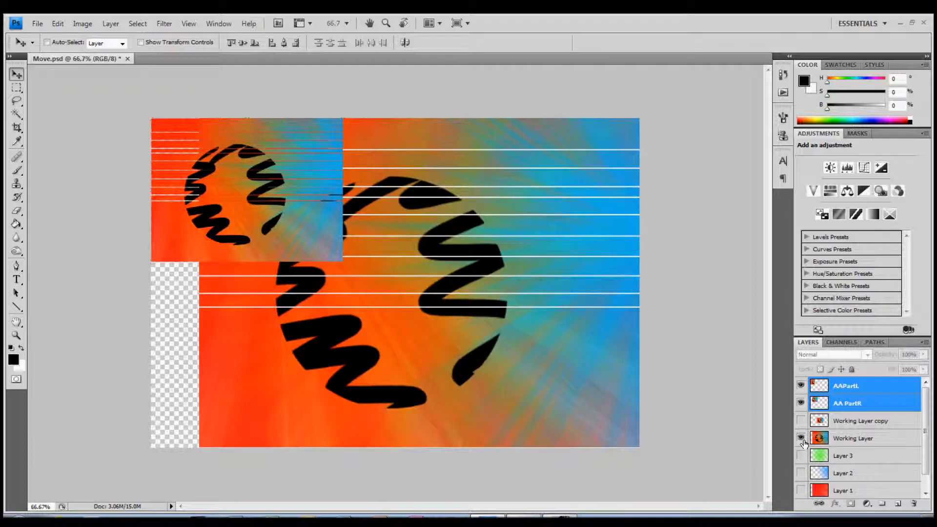
{"action": "left_click", "coordinate": [803, 440]}
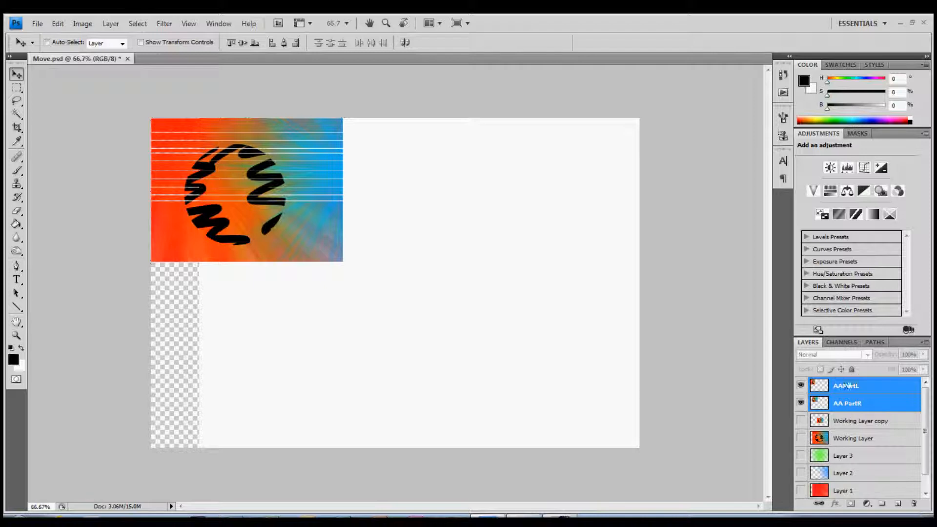
- Move only the AA PartR layer straight down from the joined picture and undo the move
{"action": "left_click", "coordinate": [876, 389]}
{"action": "left_click", "coordinate": [874, 403]}
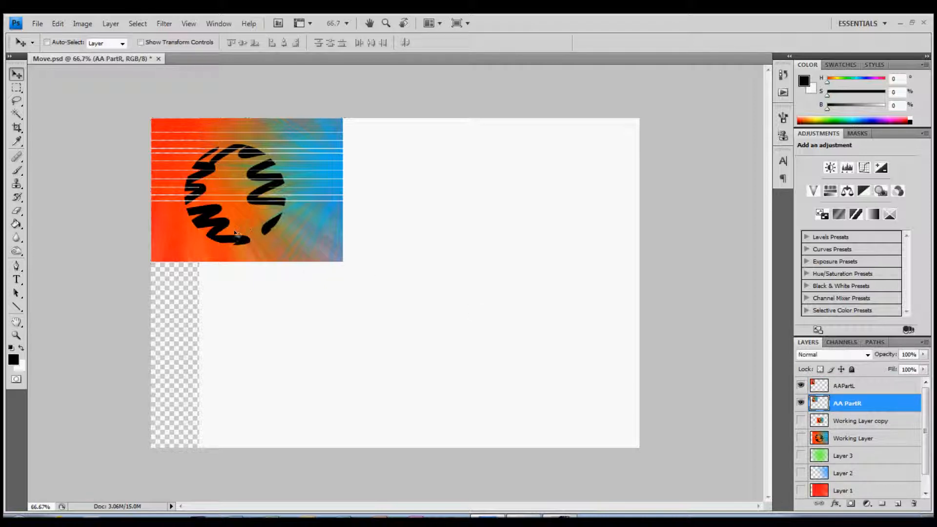
{"action": "left_click_drag", "start_coordinate": [246, 227], "coordinate": [248, 355]}
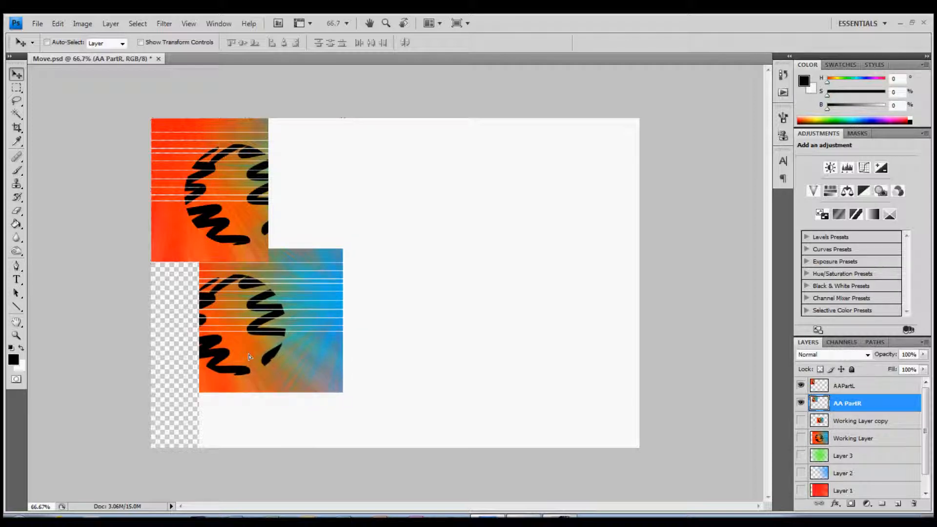
{"action": "key", "text": "ctrl+z"}
- Move only the AAPartL layer straight down, clear of the AA PartR layer
{"action": "left_click", "coordinate": [832, 391]}
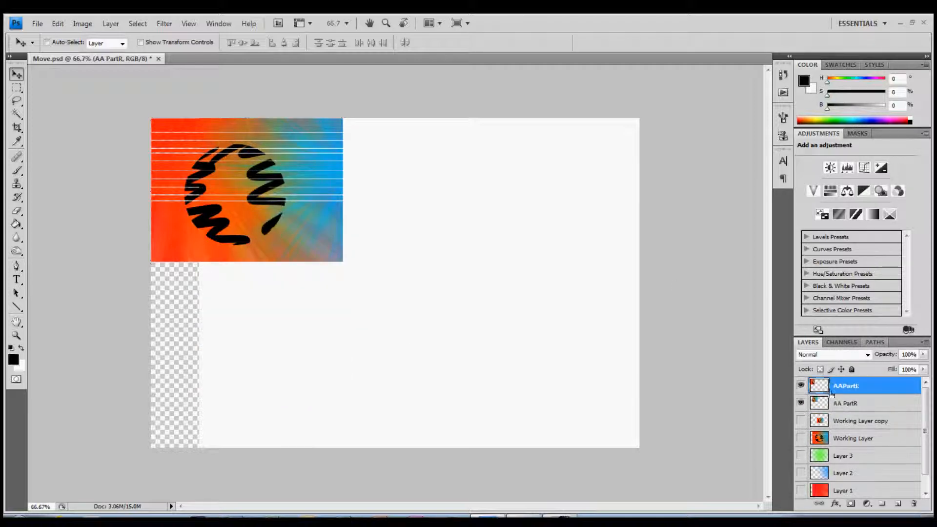
{"action": "left_click_drag", "start_coordinate": [205, 191], "coordinate": [205, 350]}
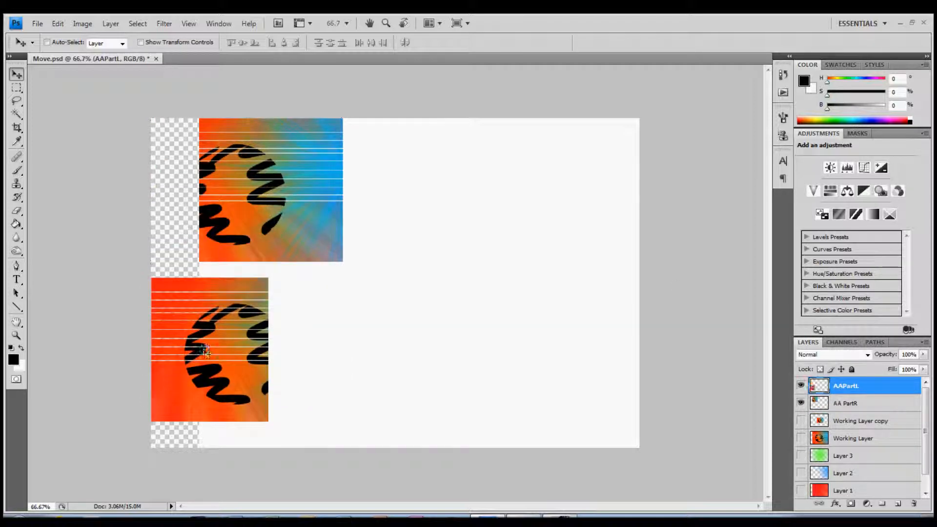